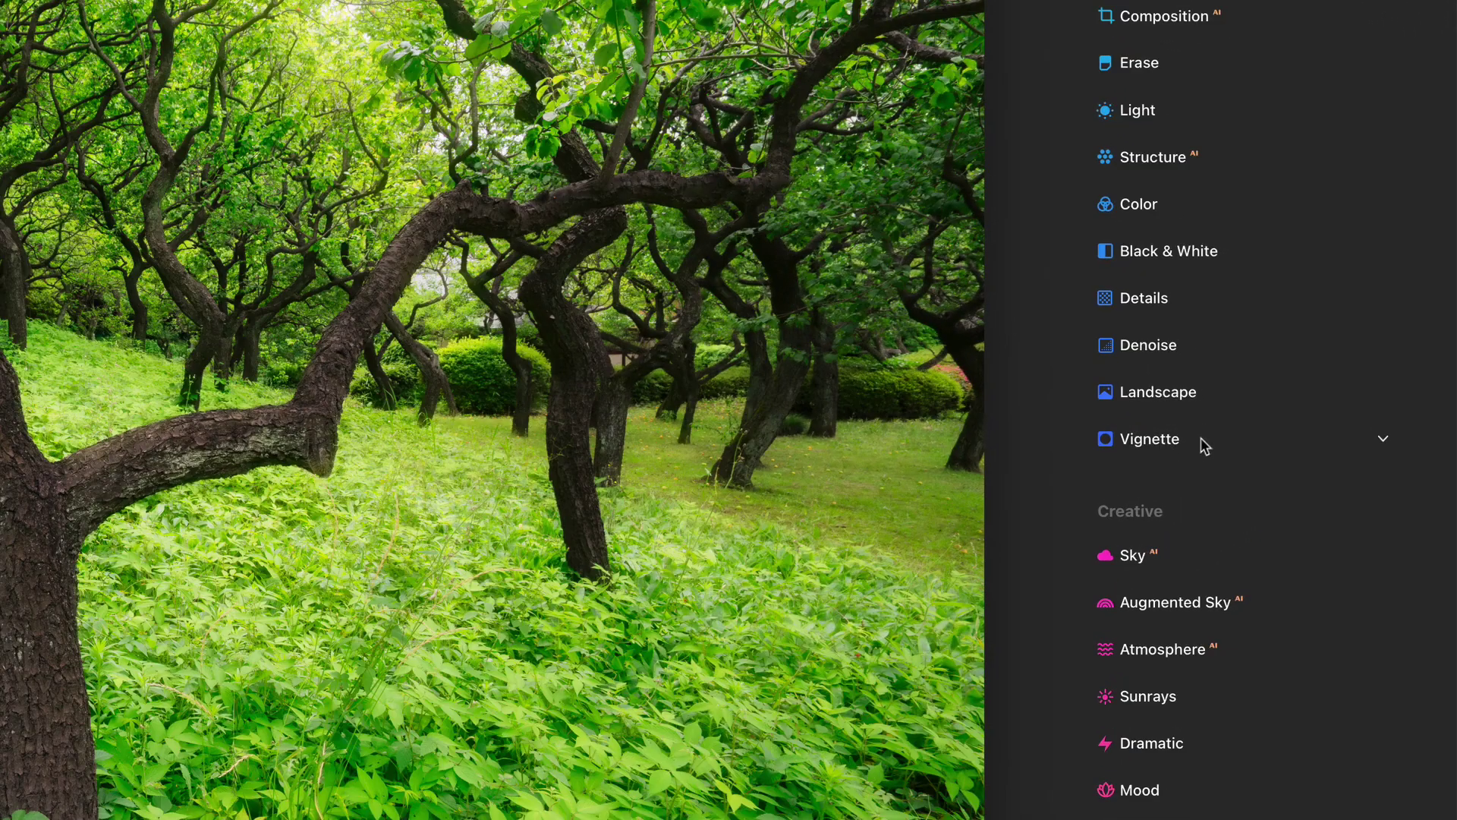
Set the vignette's advanced settings to Amount -86 and Feather -100.
{"action": "left_click", "coordinate": [1201, 438]}
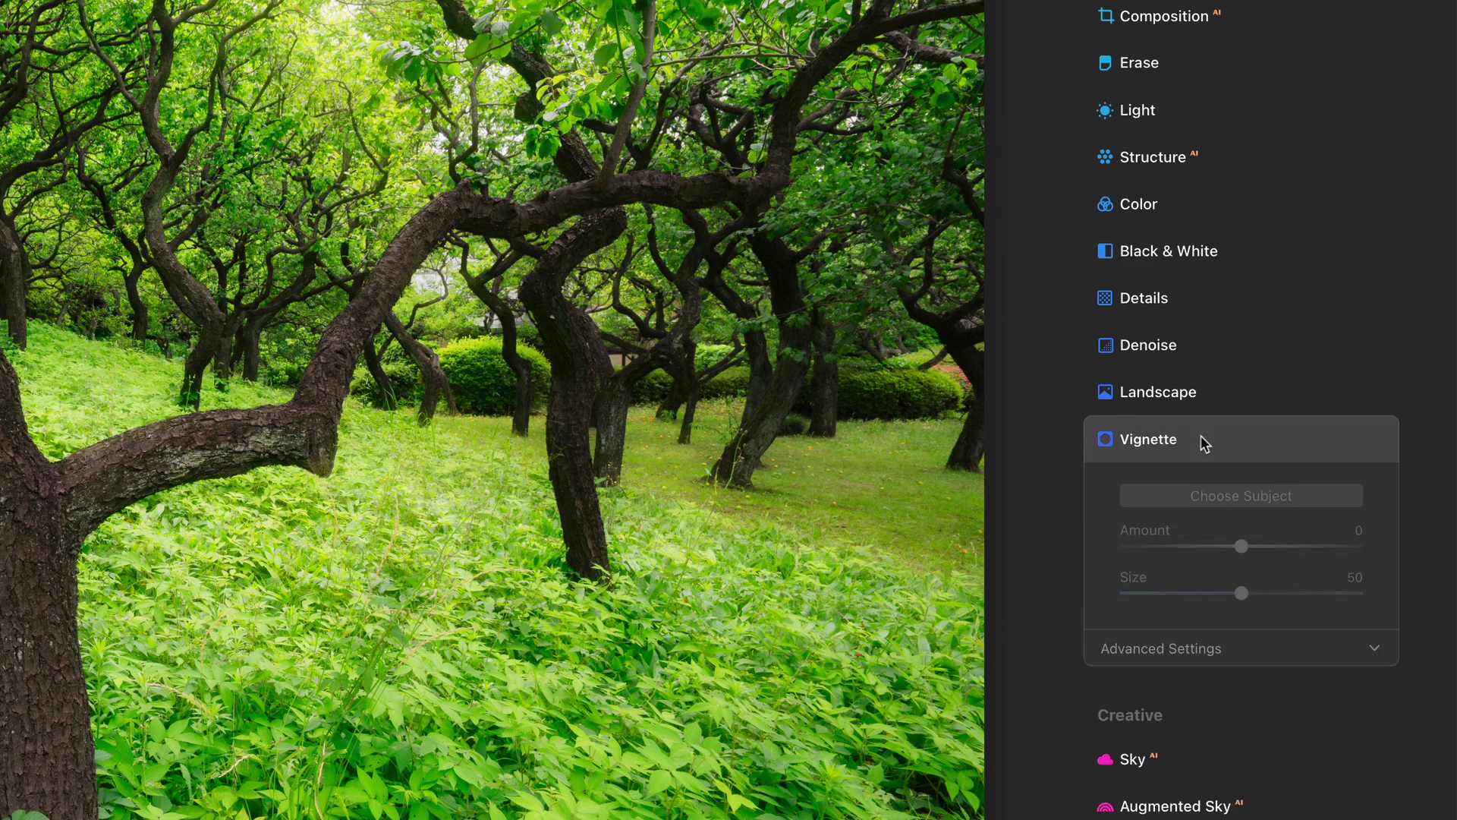
{"action": "scroll", "coordinate": [1200, 438], "scroll_direction": "down", "scroll_amount": 2}
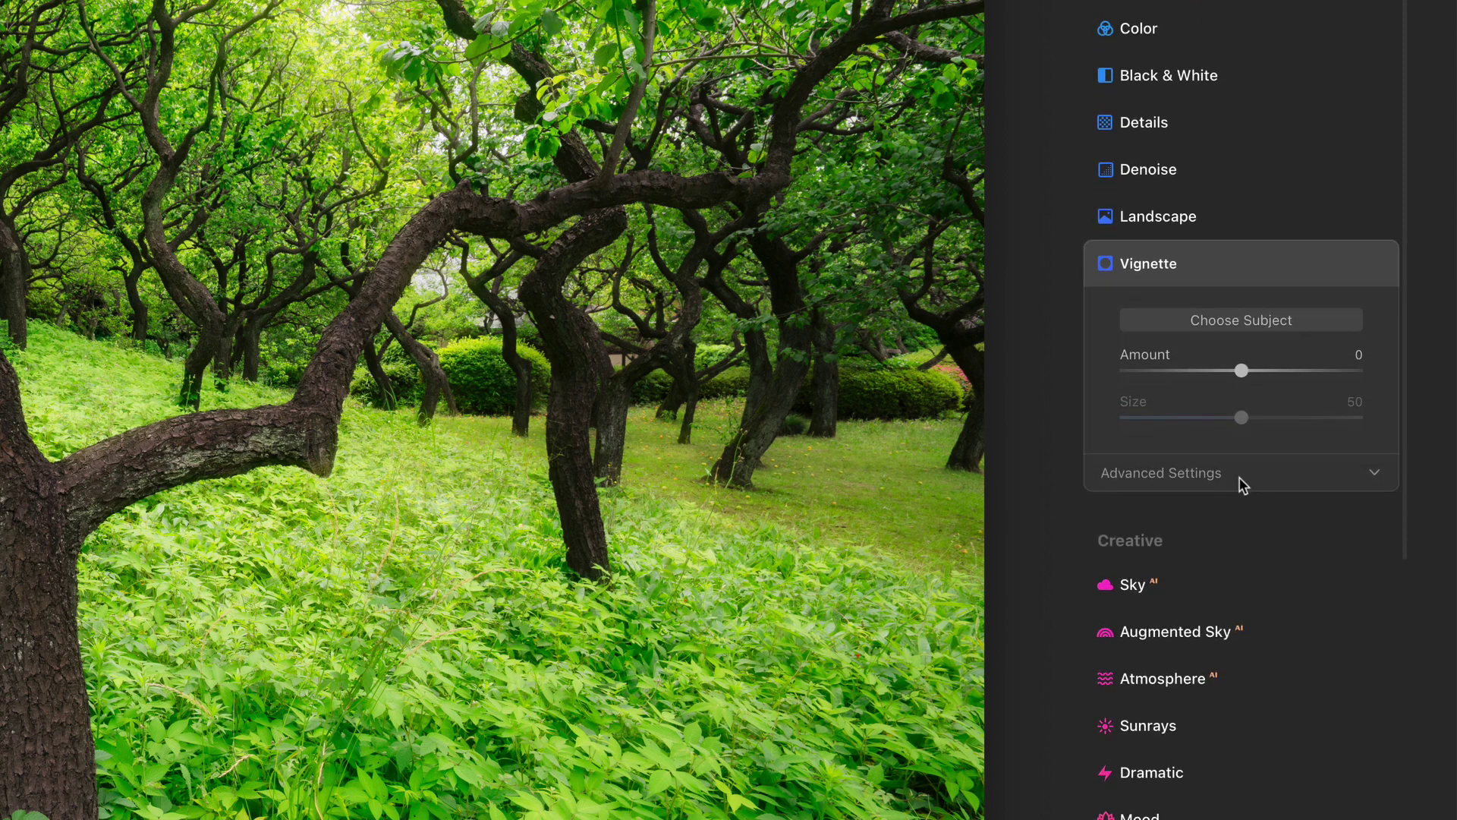
{"action": "left_click", "coordinate": [1237, 479]}
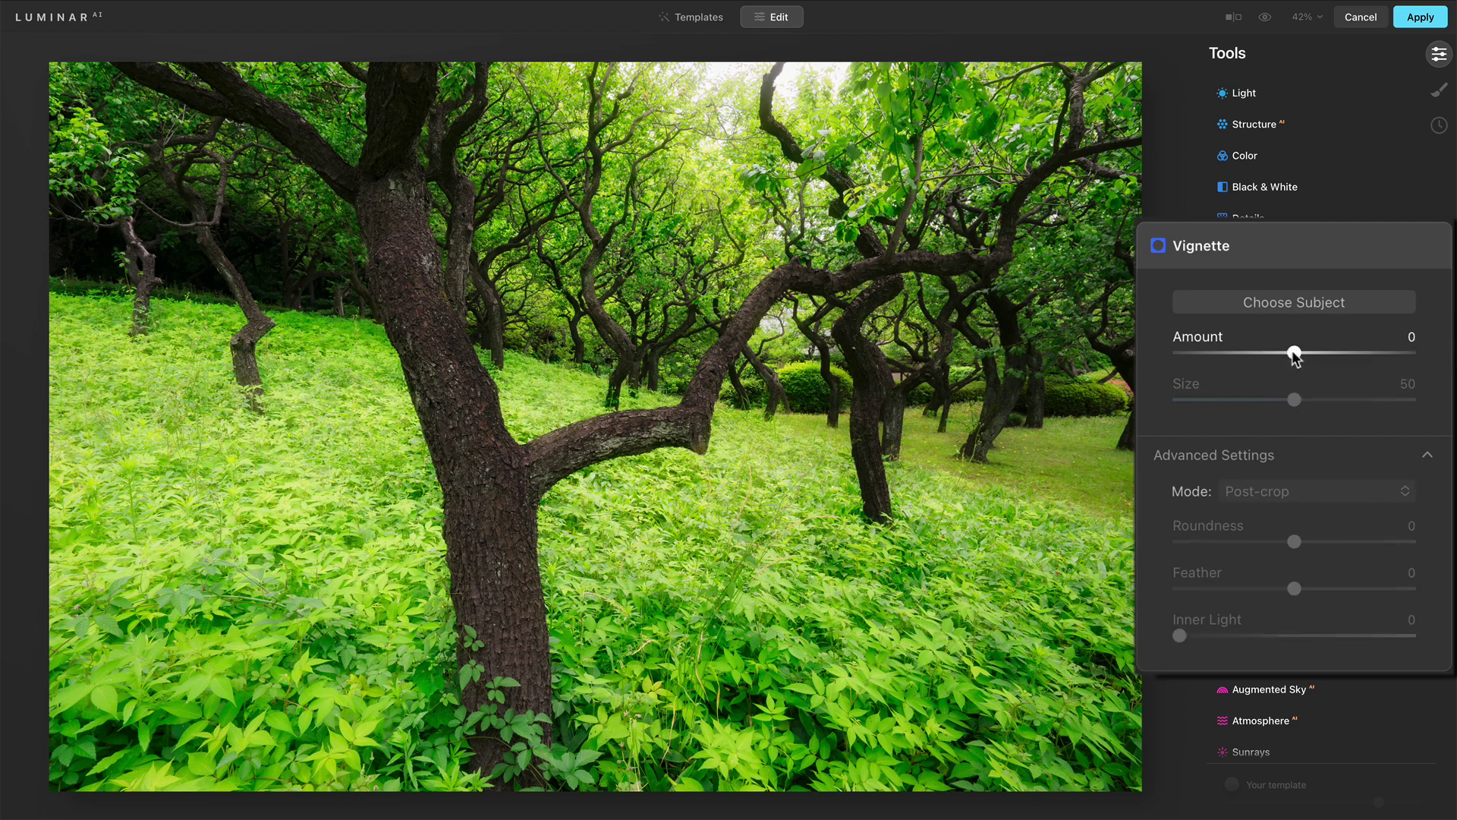
{"action": "left_click_drag", "start_coordinate": [1312, 383], "coordinate": [1183, 354]}
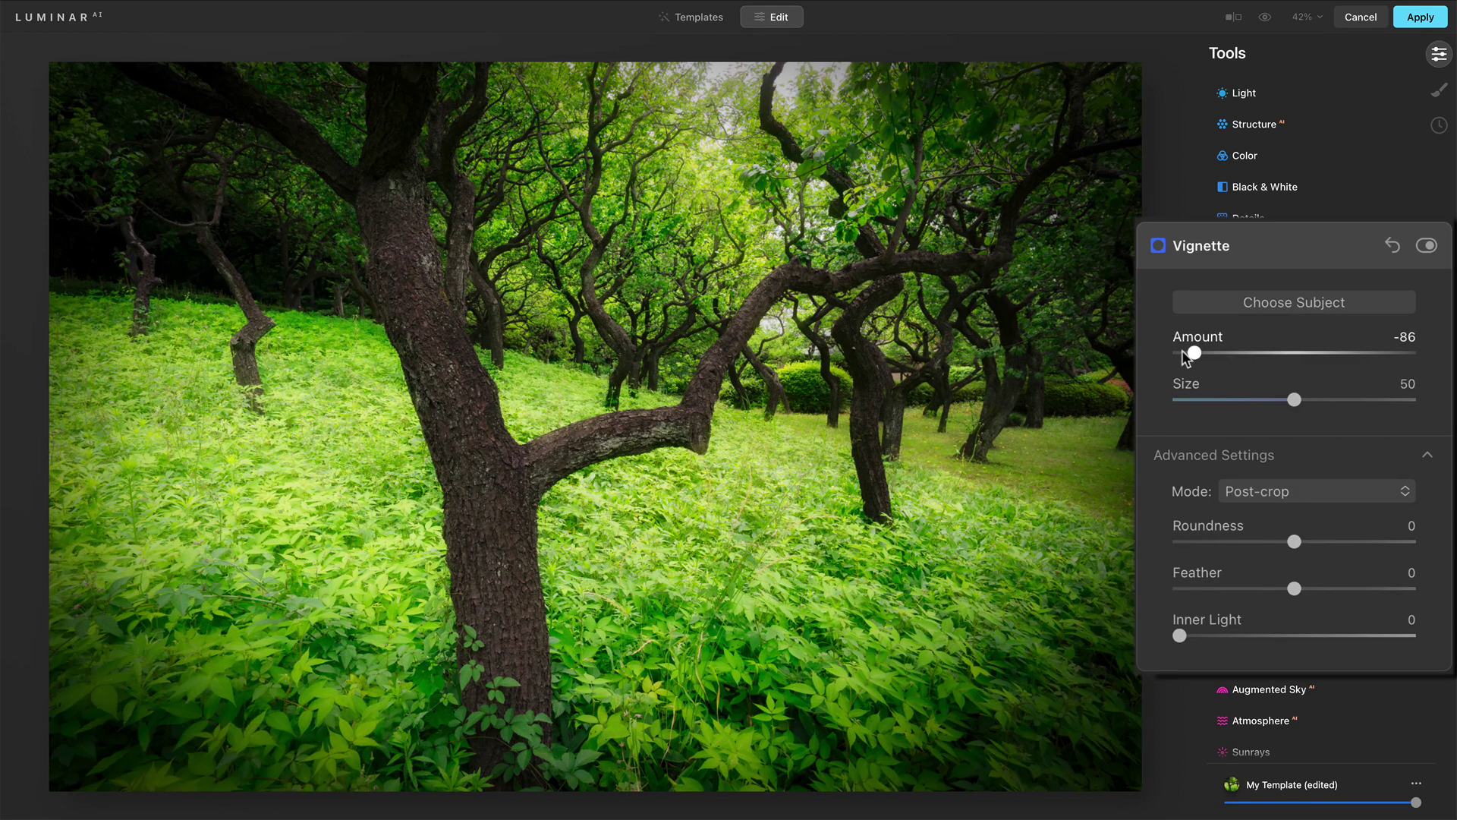
{"action": "left_click_drag", "start_coordinate": [1295, 589], "coordinate": [1160, 594]}
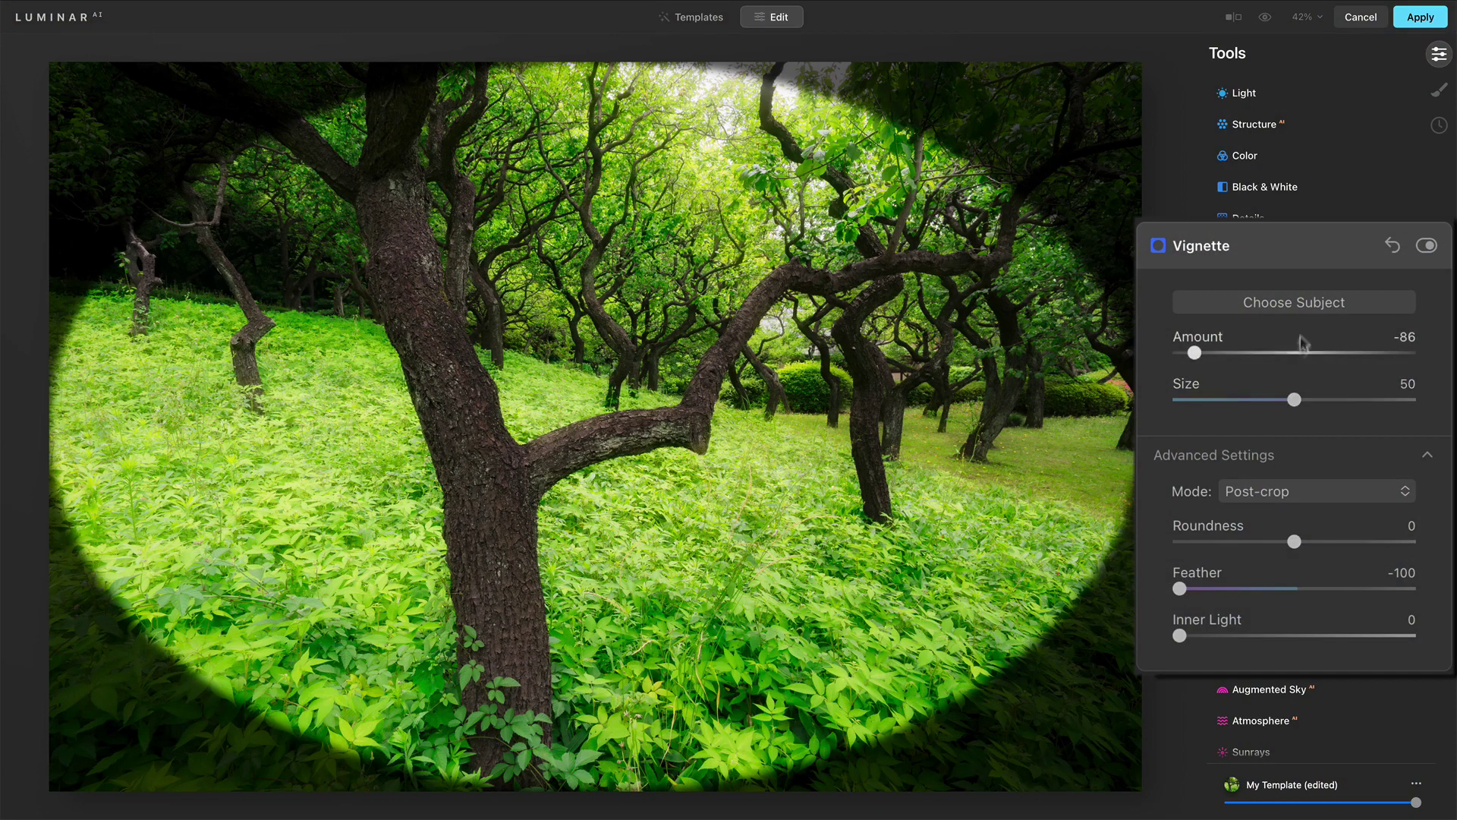
Use Choose Subject to place the vignette centre on the front tree's fork.
{"action": "left_click", "coordinate": [1289, 304]}
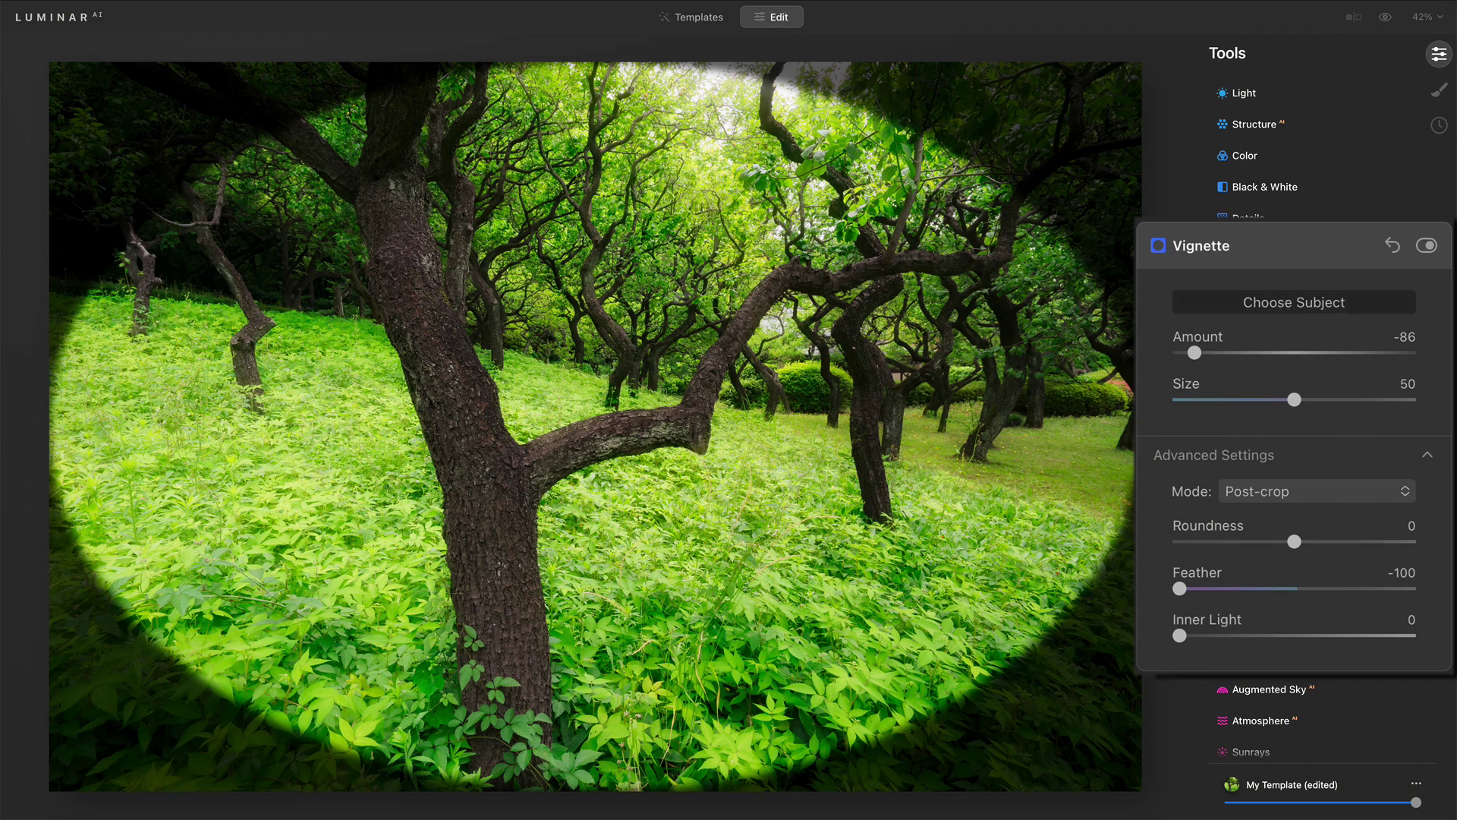
{"action": "left_click", "coordinate": [568, 374]}
{"action": "left_click", "coordinate": [475, 368]}
{"action": "left_click", "coordinate": [430, 422]}
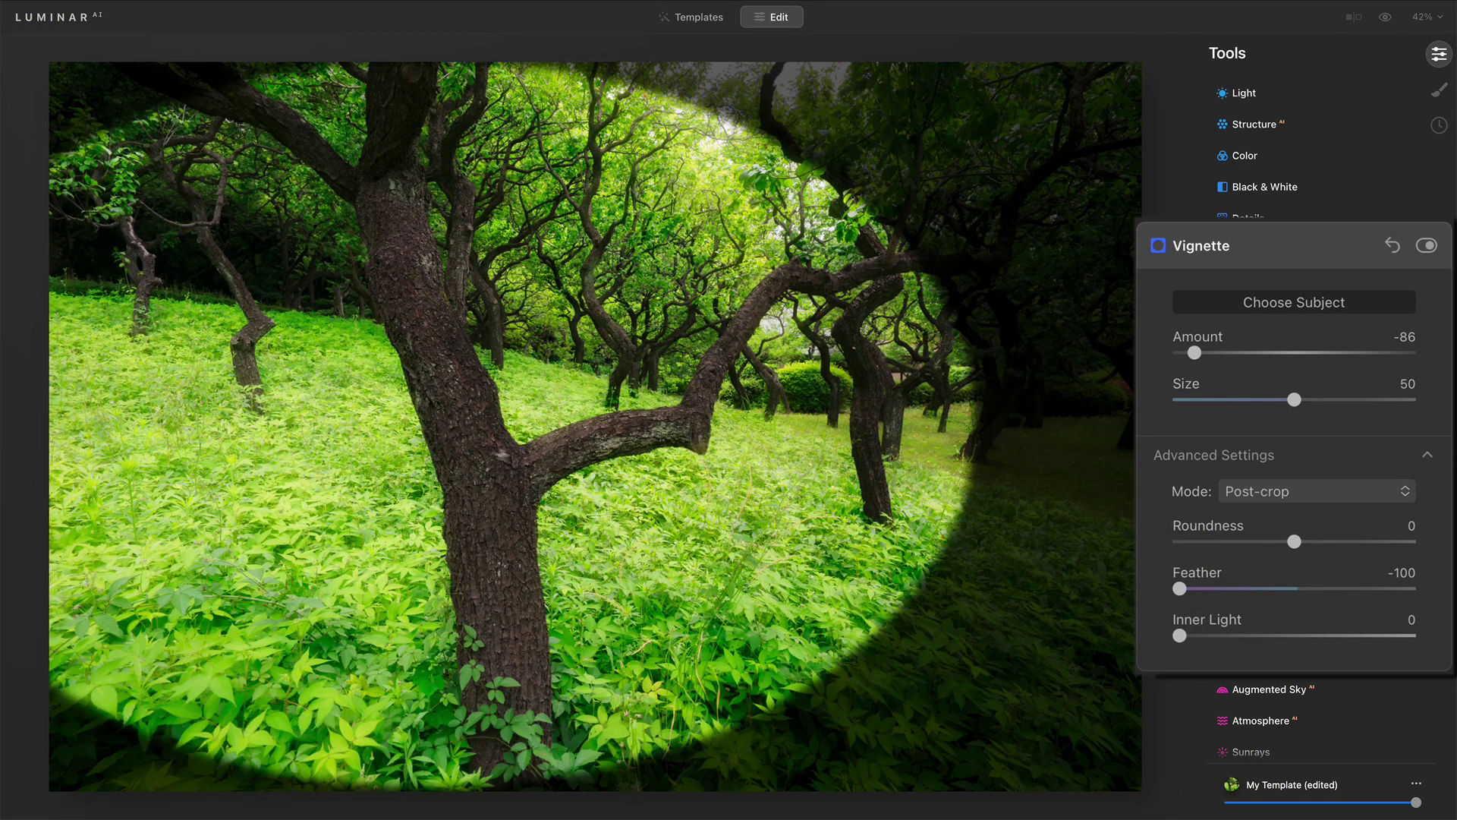
{"action": "left_click", "coordinate": [510, 458]}
{"action": "left_click", "coordinate": [507, 465]}
{"action": "left_click", "coordinate": [500, 467]}
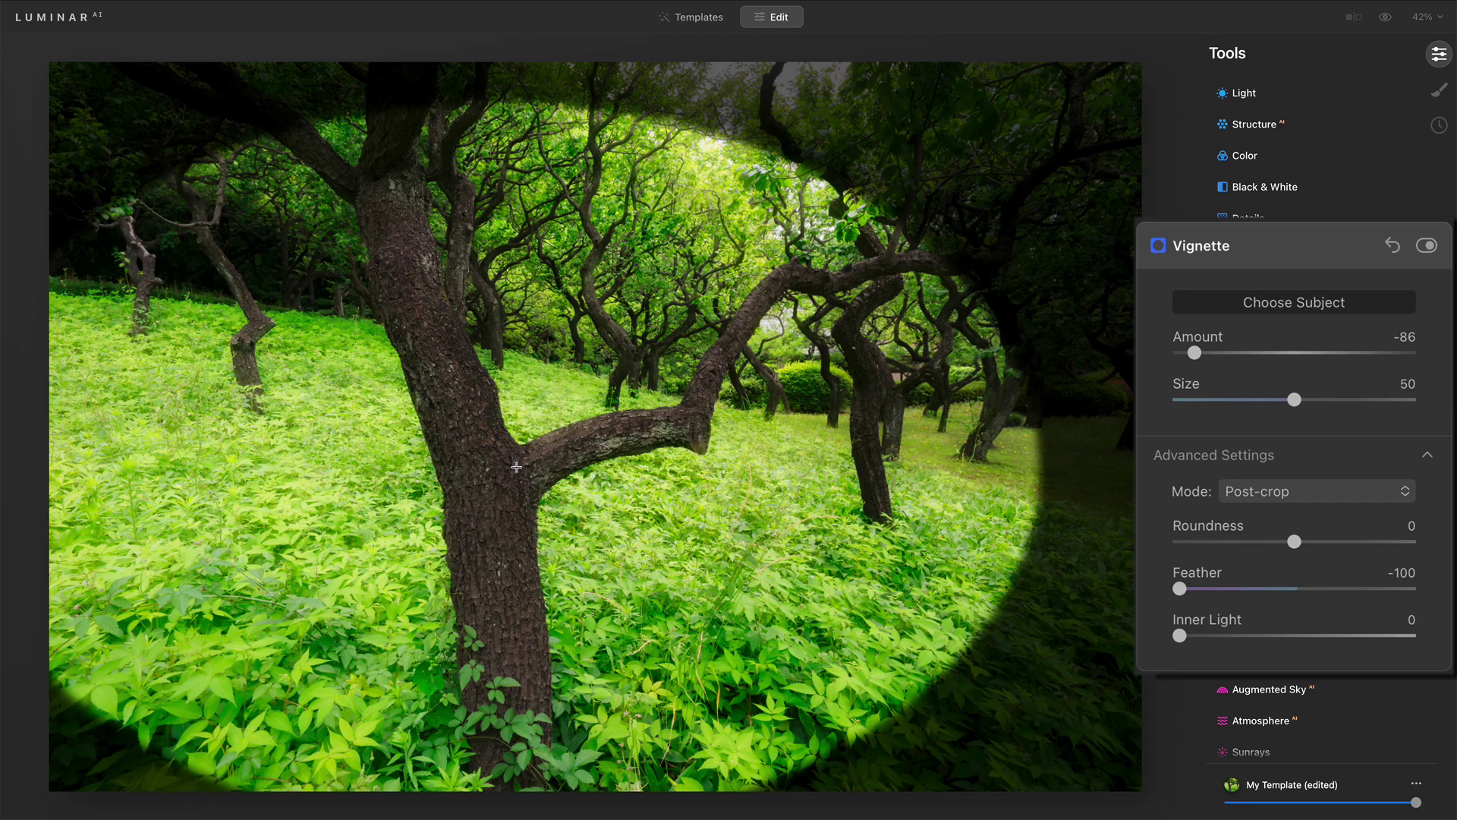
{"action": "left_click", "coordinate": [516, 466]}
{"action": "left_click", "coordinate": [507, 462]}
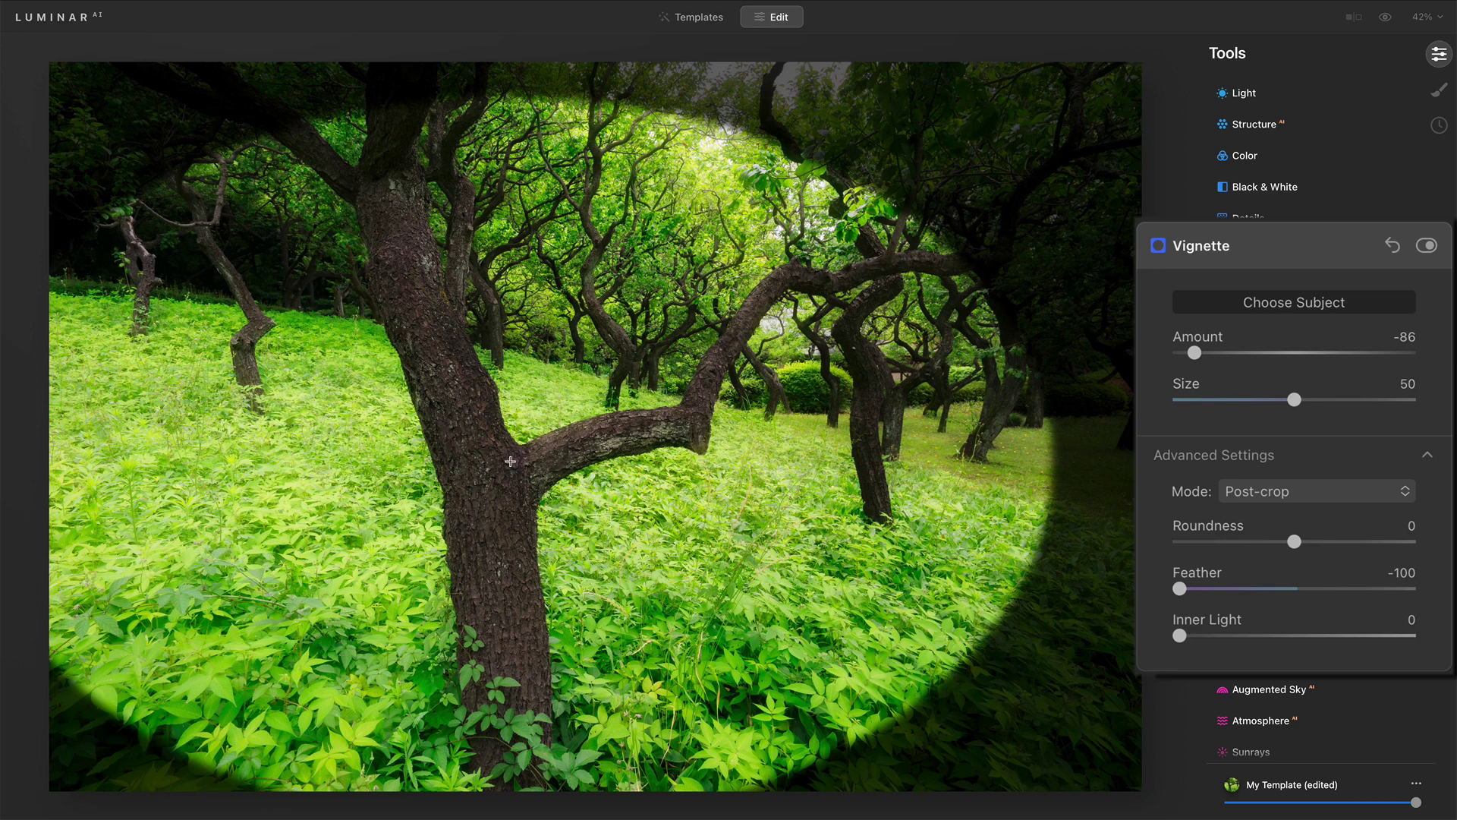
{"action": "left_click", "coordinate": [1244, 308]}
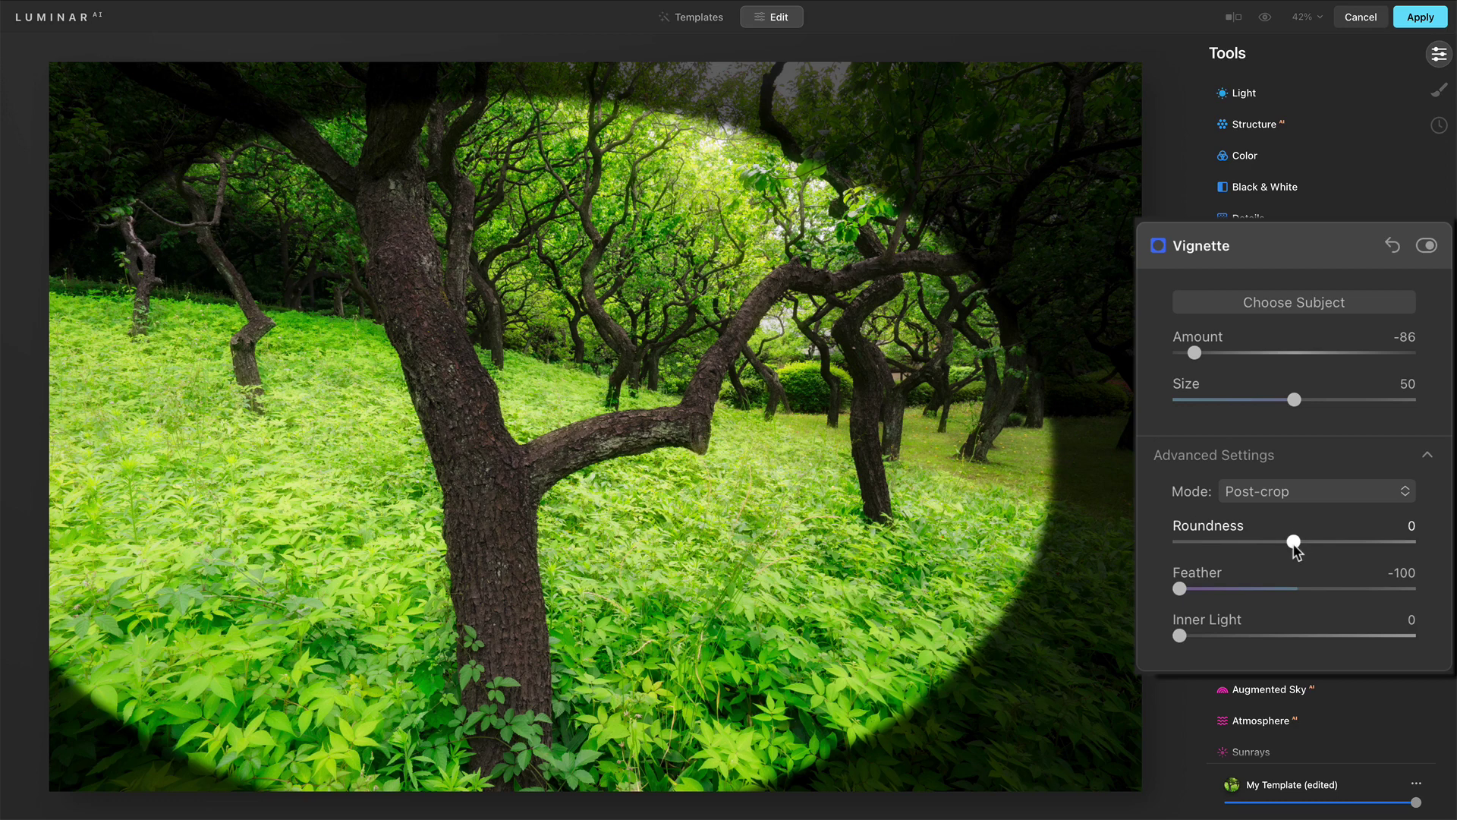
Set vignette Roundness to 12 and Size to 15, then re-centre it on the tree fork.
{"action": "mouse_move", "coordinate": [1296, 544]}
{"action": "left_mouse_down"}
{"action": "mouse_move", "coordinate": [1281, 543]}
{"action": "mouse_move", "coordinate": [1314, 543]}
{"action": "left_mouse_up"}
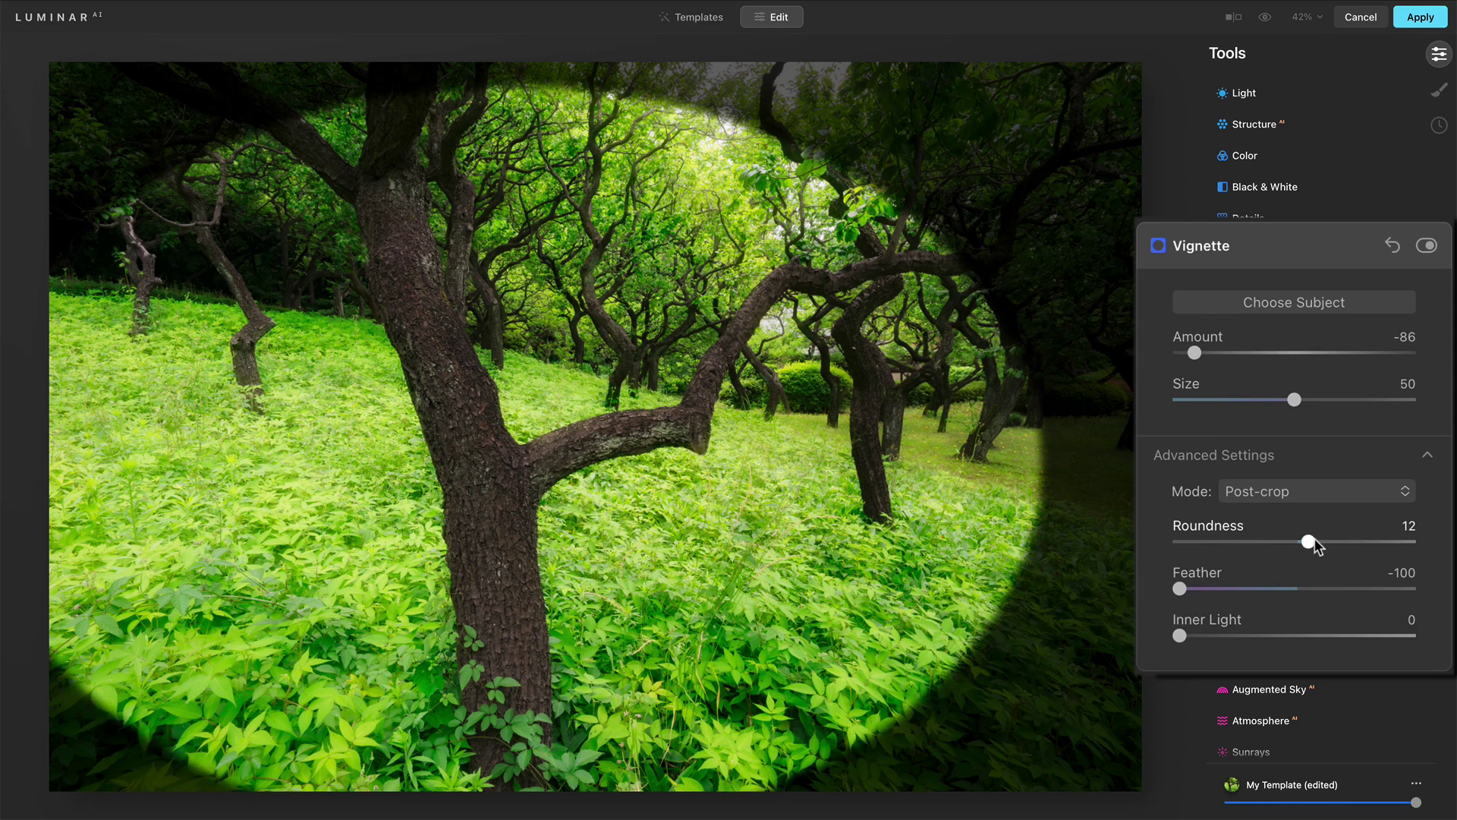
{"action": "left_click_drag", "start_coordinate": [1295, 400], "coordinate": [1213, 407]}
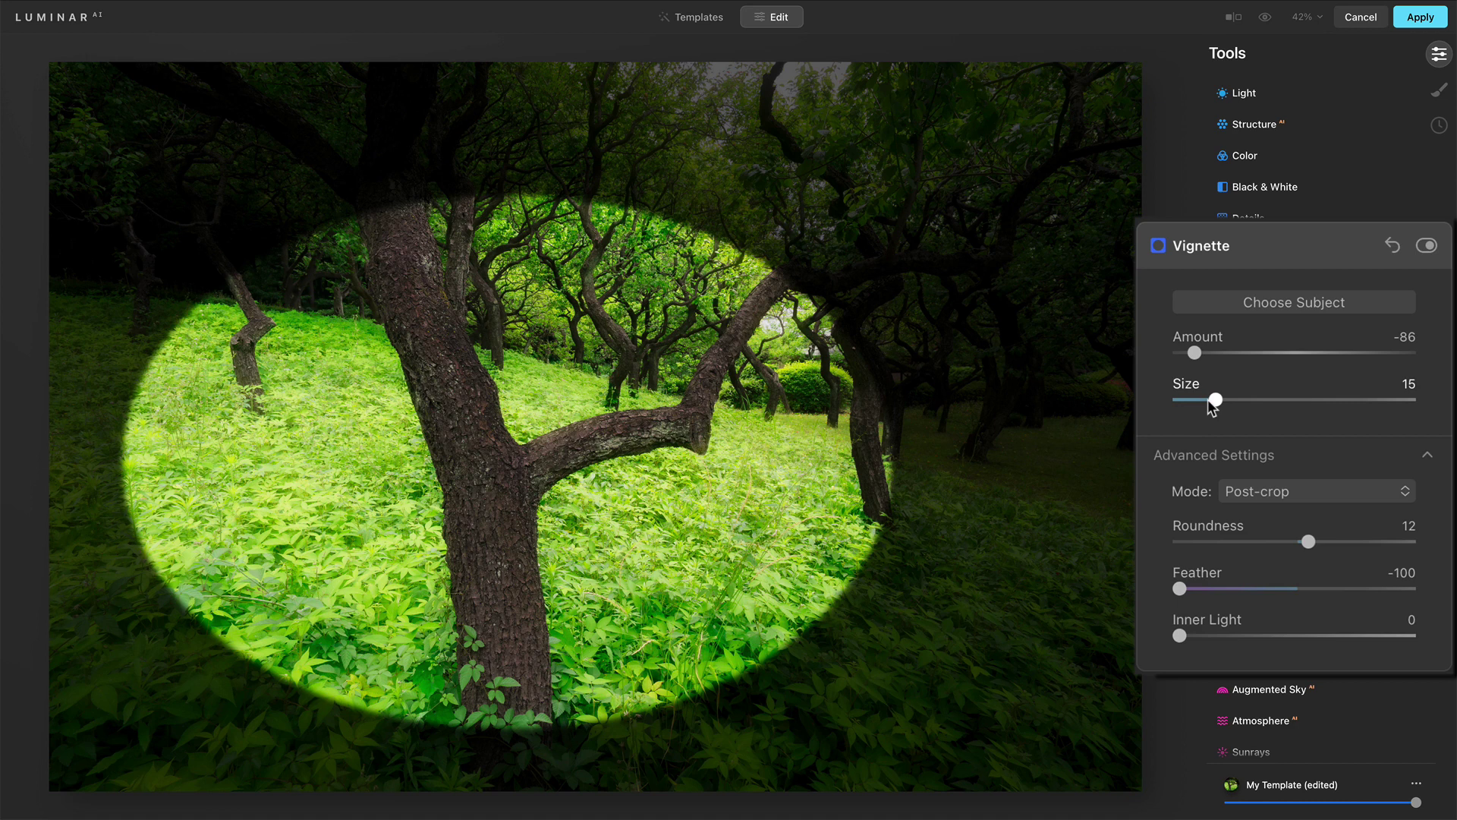
{"action": "left_click", "coordinate": [504, 429]}
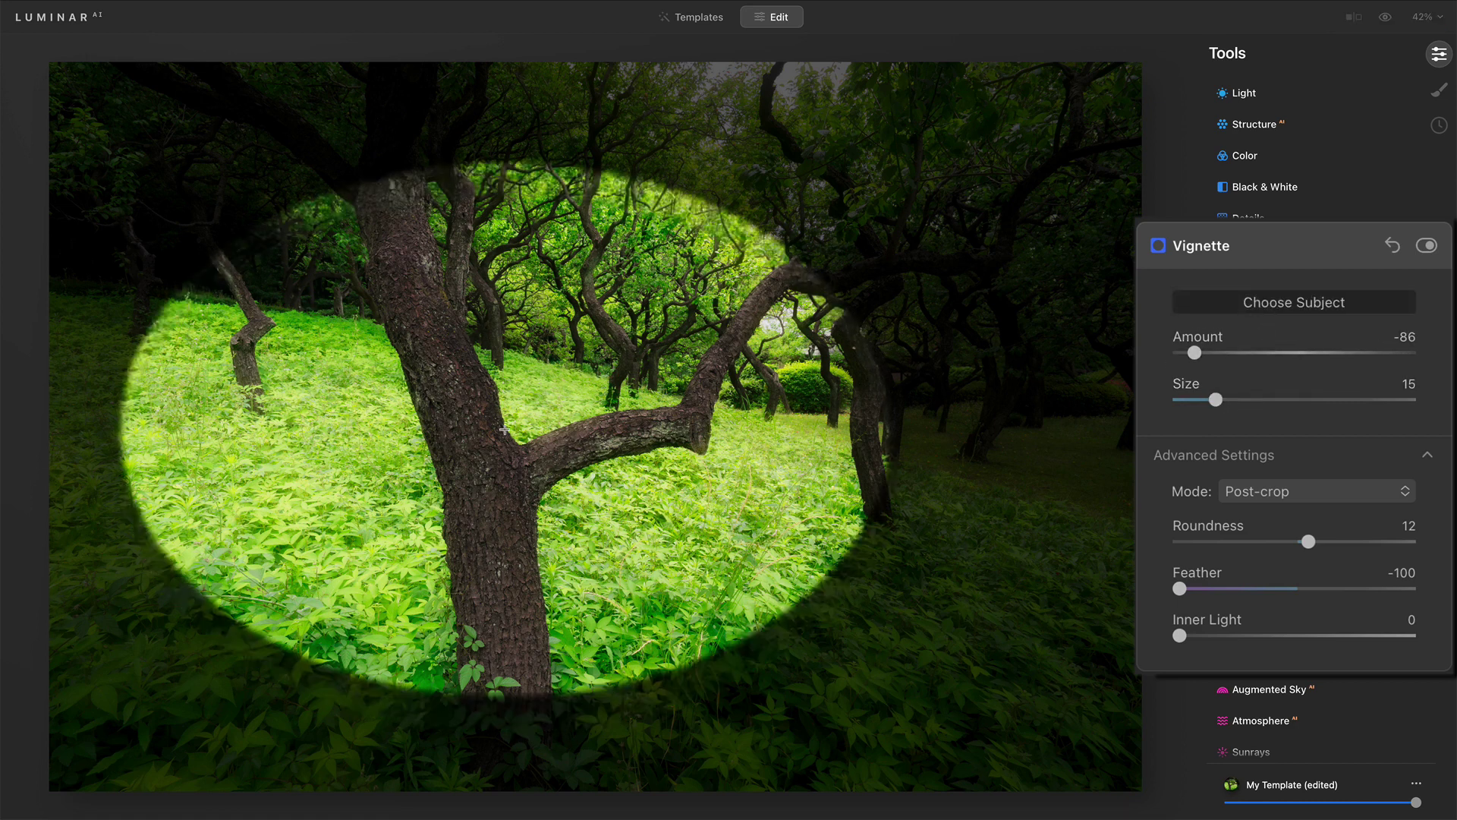
{"action": "left_click", "coordinate": [486, 460]}
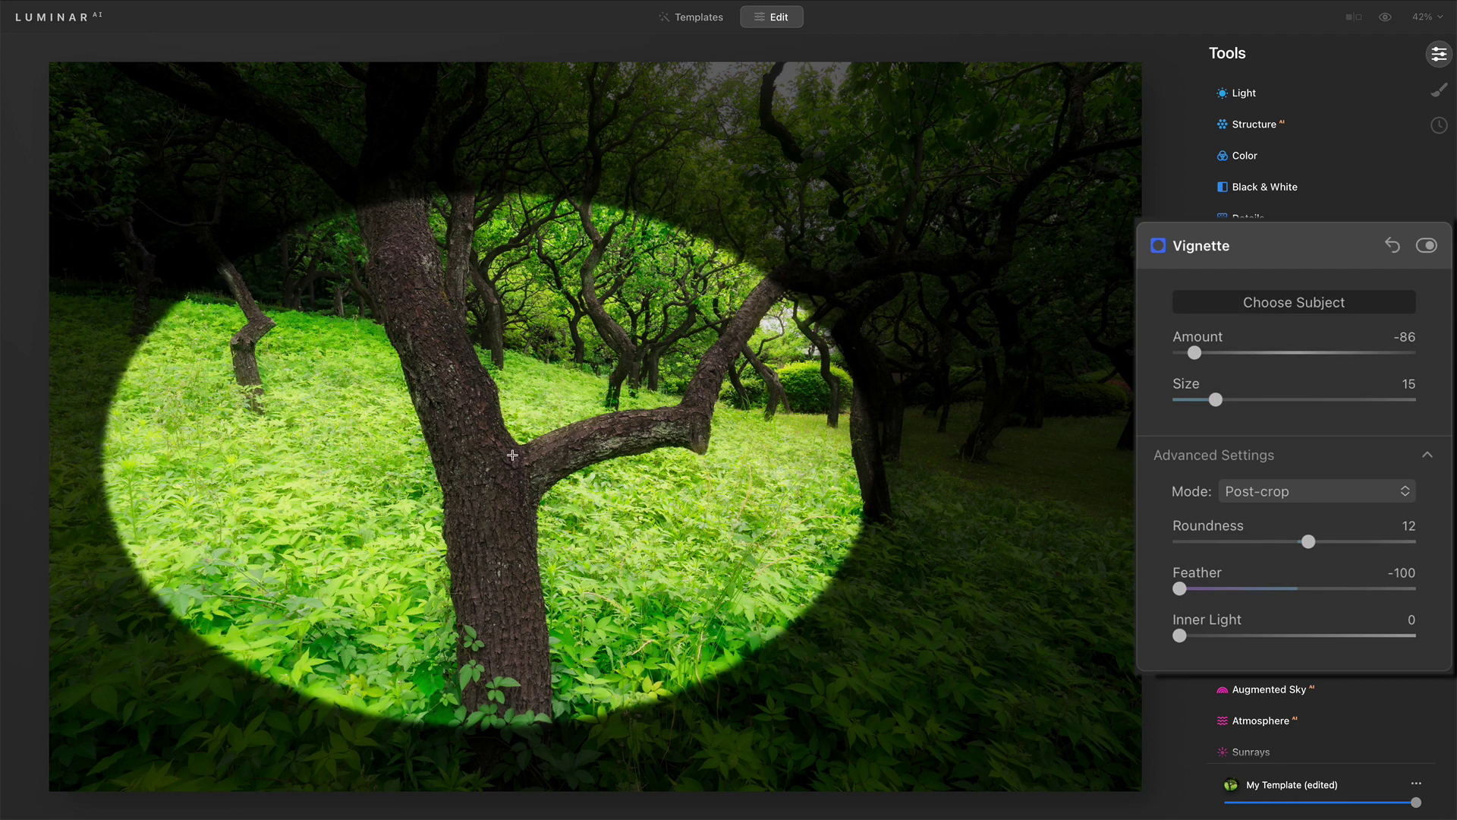
{"action": "left_click", "coordinate": [518, 441]}
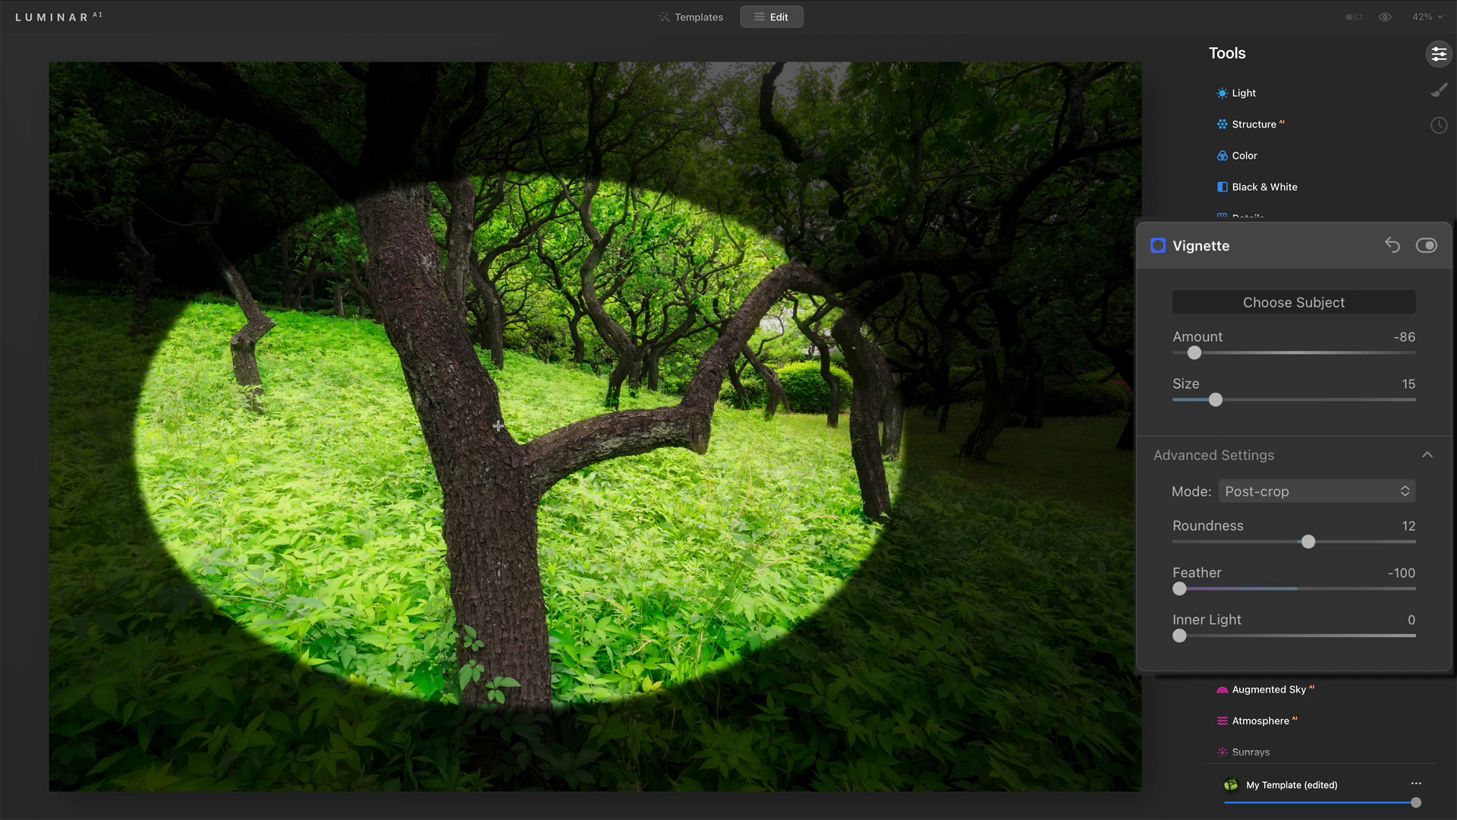
{"action": "left_click", "coordinate": [498, 426]}
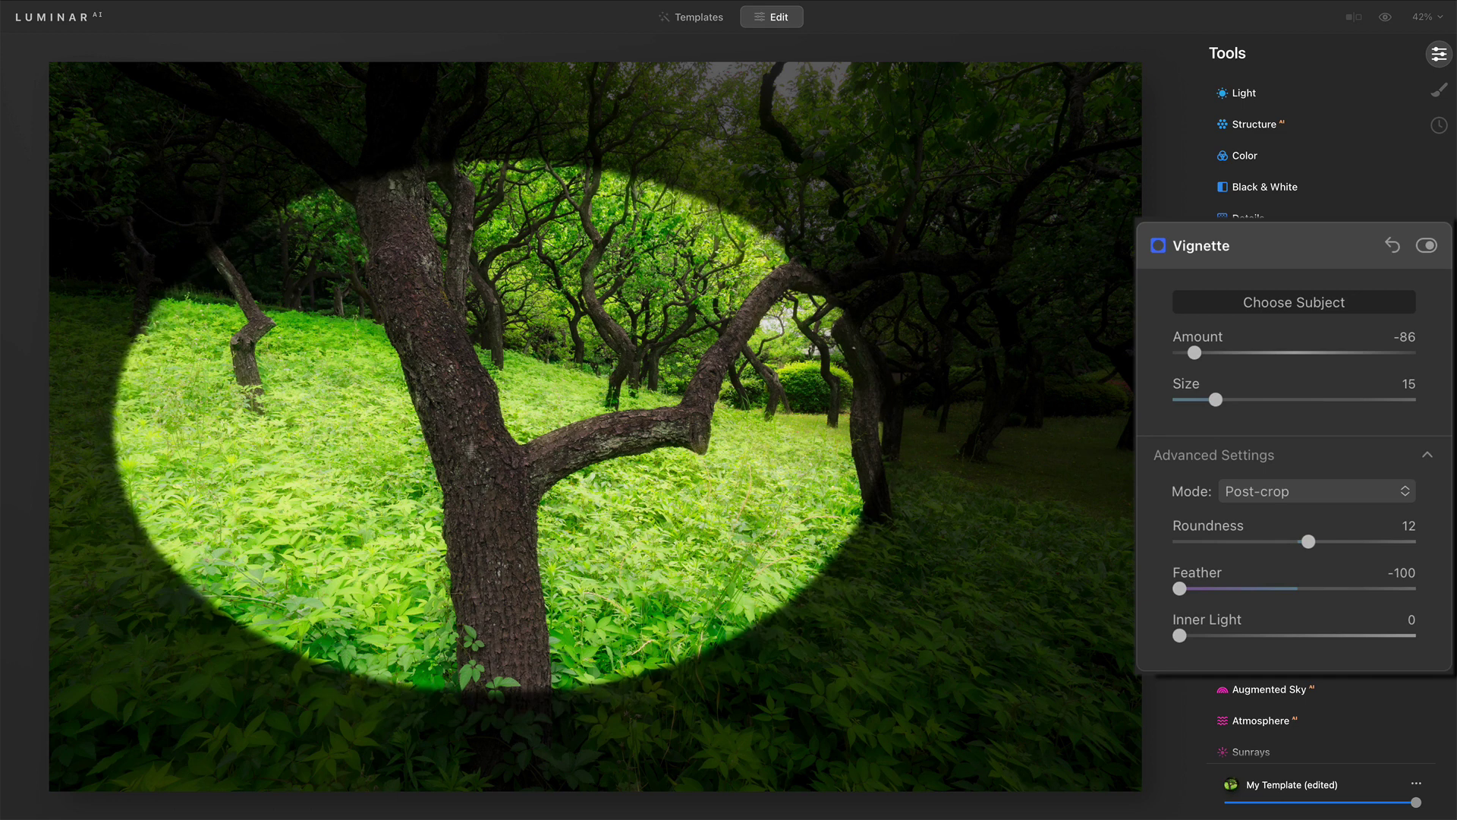
{"action": "left_click", "coordinate": [1281, 301]}
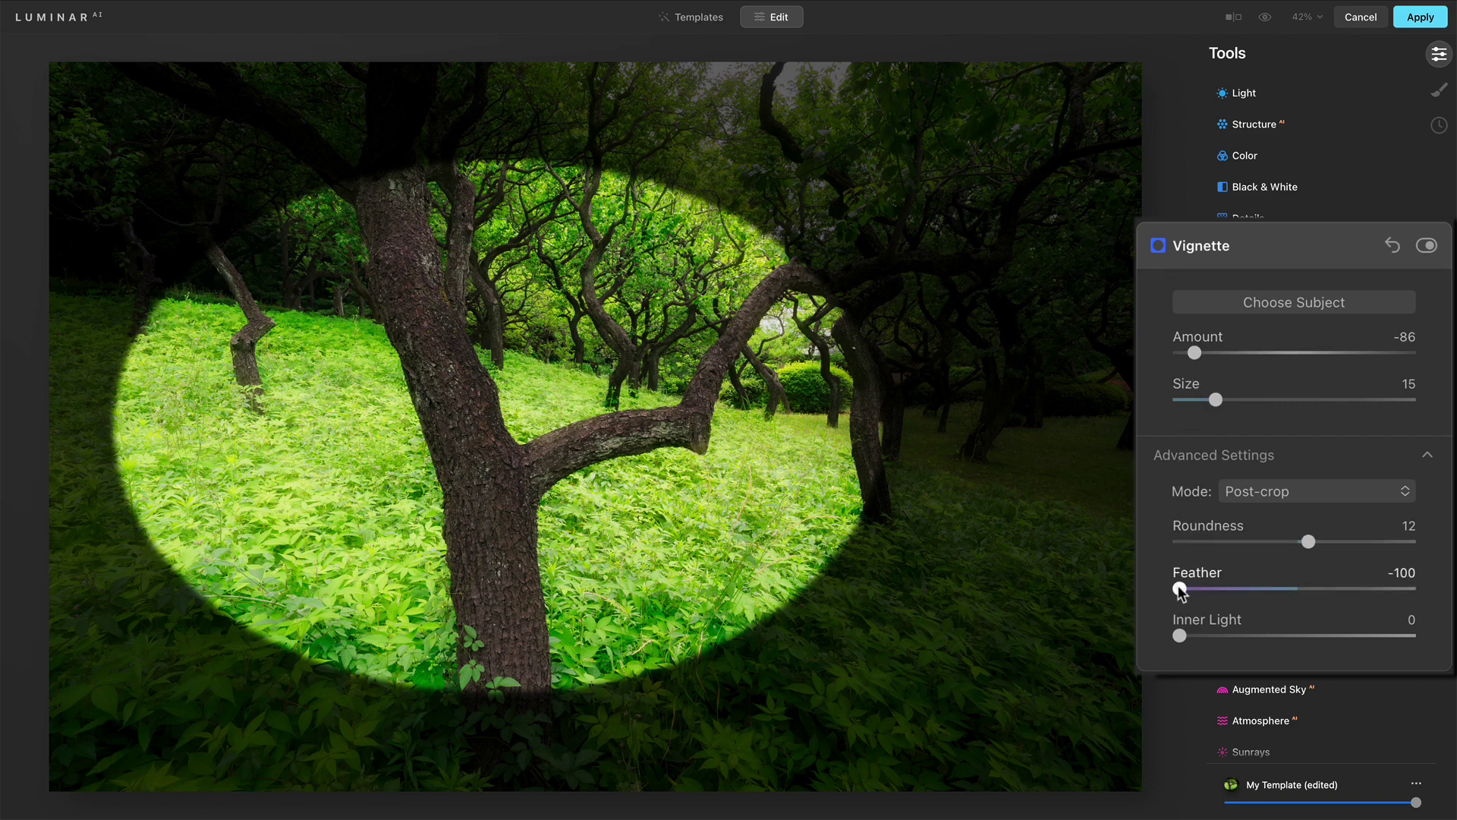
Change the vignette Feather to 76 and Amount to -42.
{"action": "left_click_drag", "start_coordinate": [1180, 592], "coordinate": [1406, 597]}
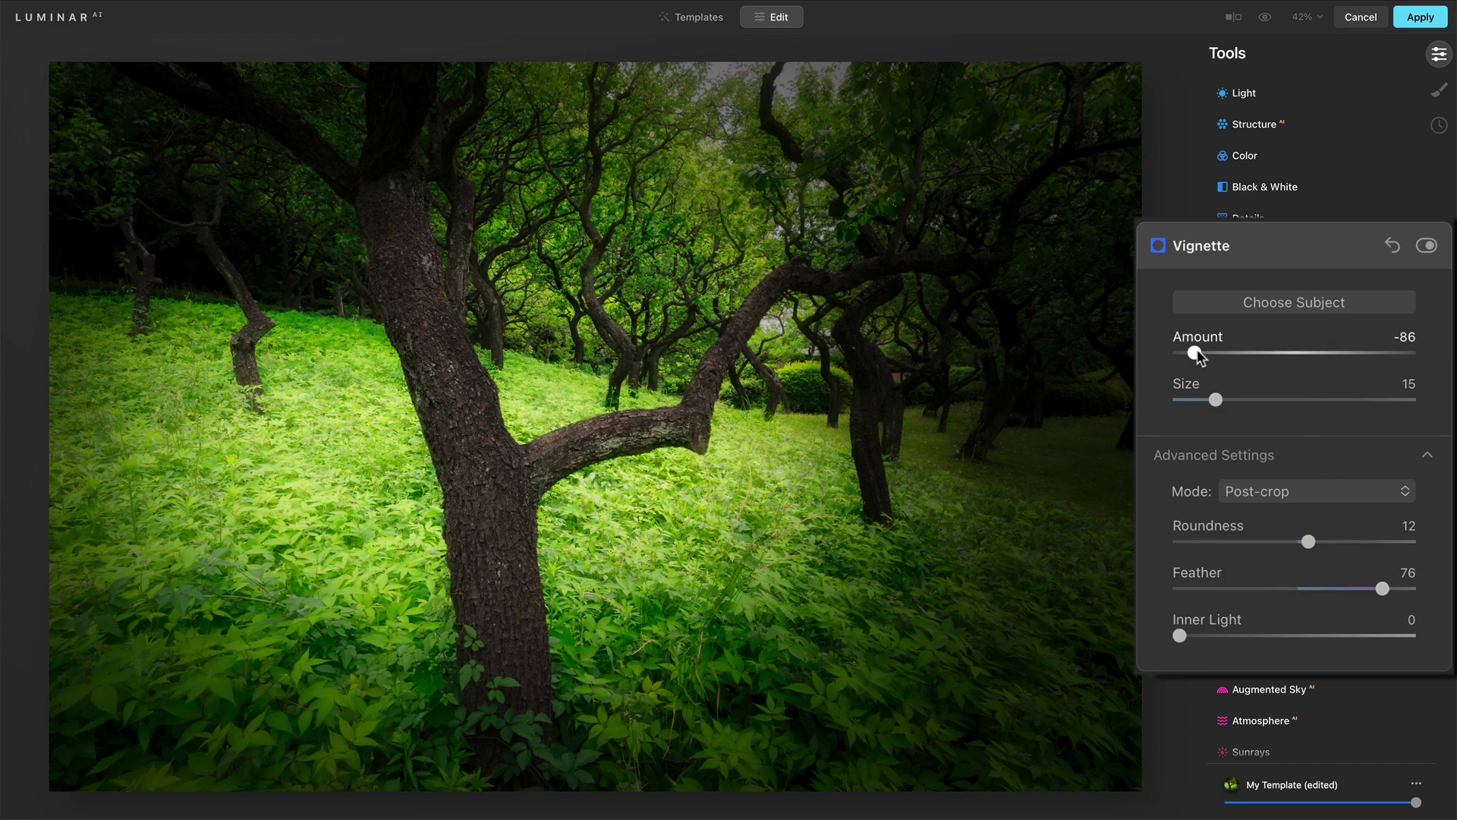
{"action": "left_click_drag", "start_coordinate": [1199, 356], "coordinate": [1253, 357]}
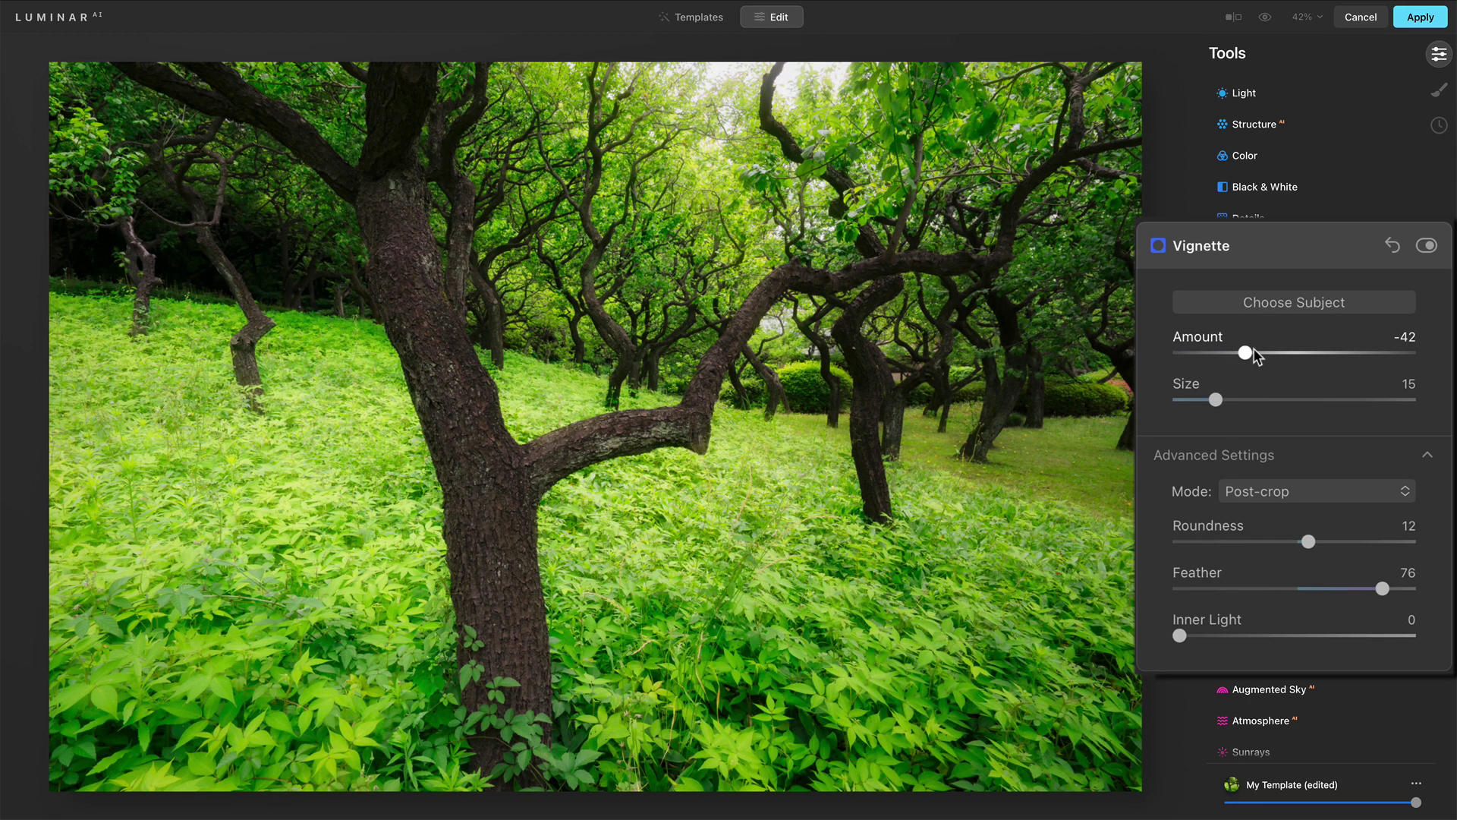
{"action": "left_click", "coordinate": [1427, 245]}
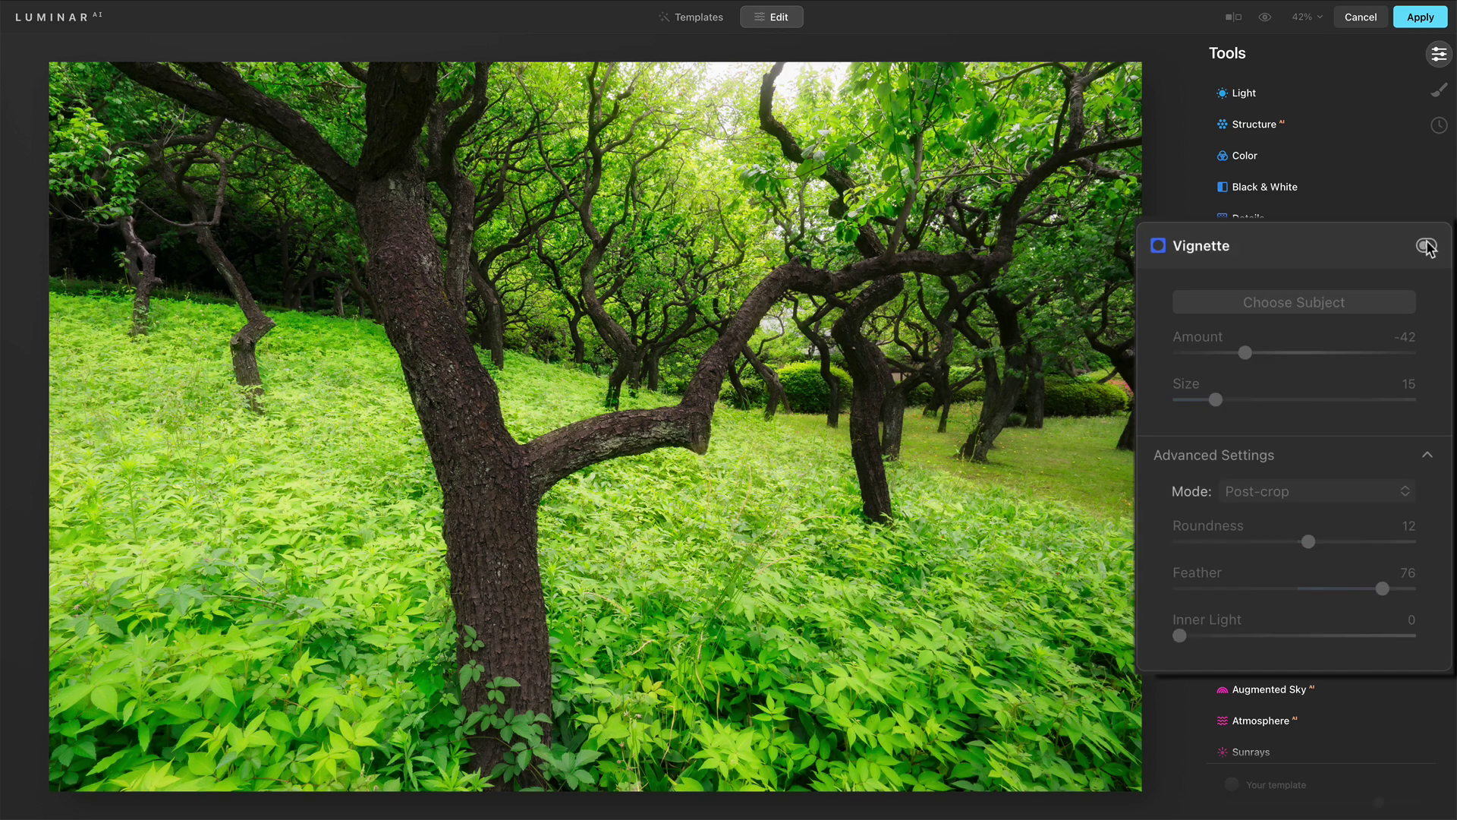
{"action": "left_click", "coordinate": [1427, 245]}
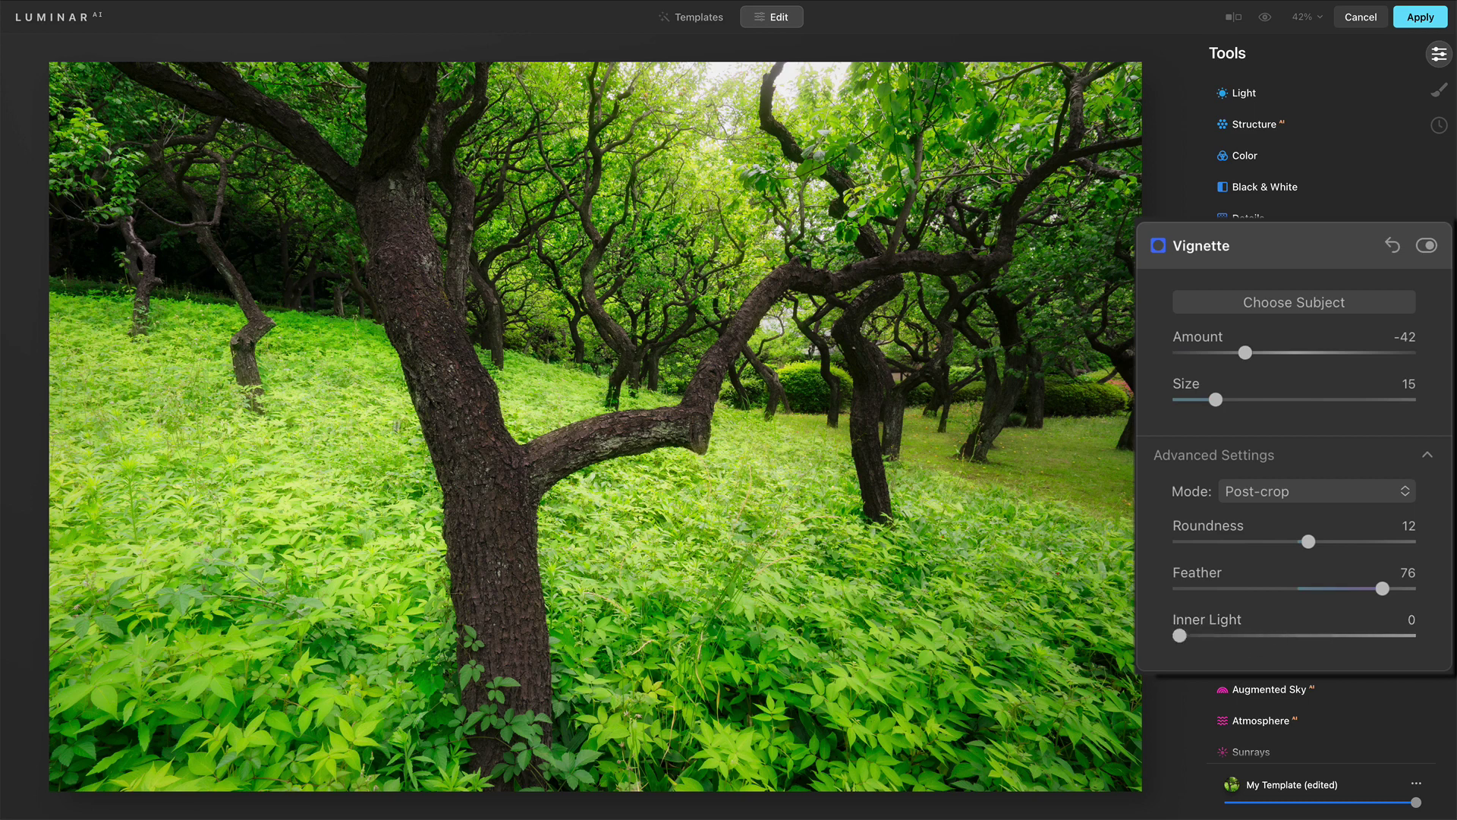
Set the vignette's Inner Light to a subtle 4.
{"action": "left_click", "coordinate": [1307, 636]}
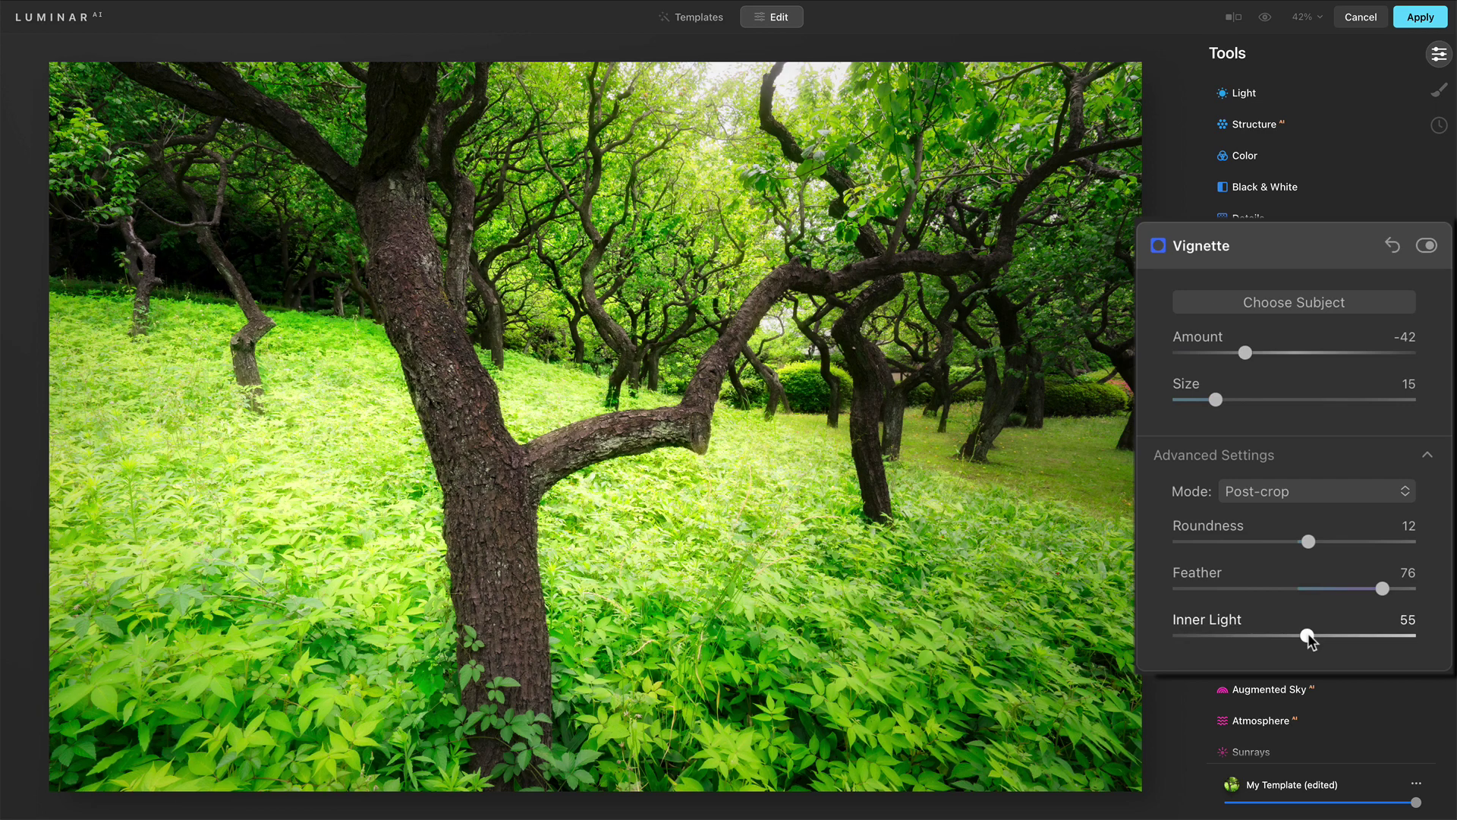
{"action": "left_click", "coordinate": [1200, 638]}
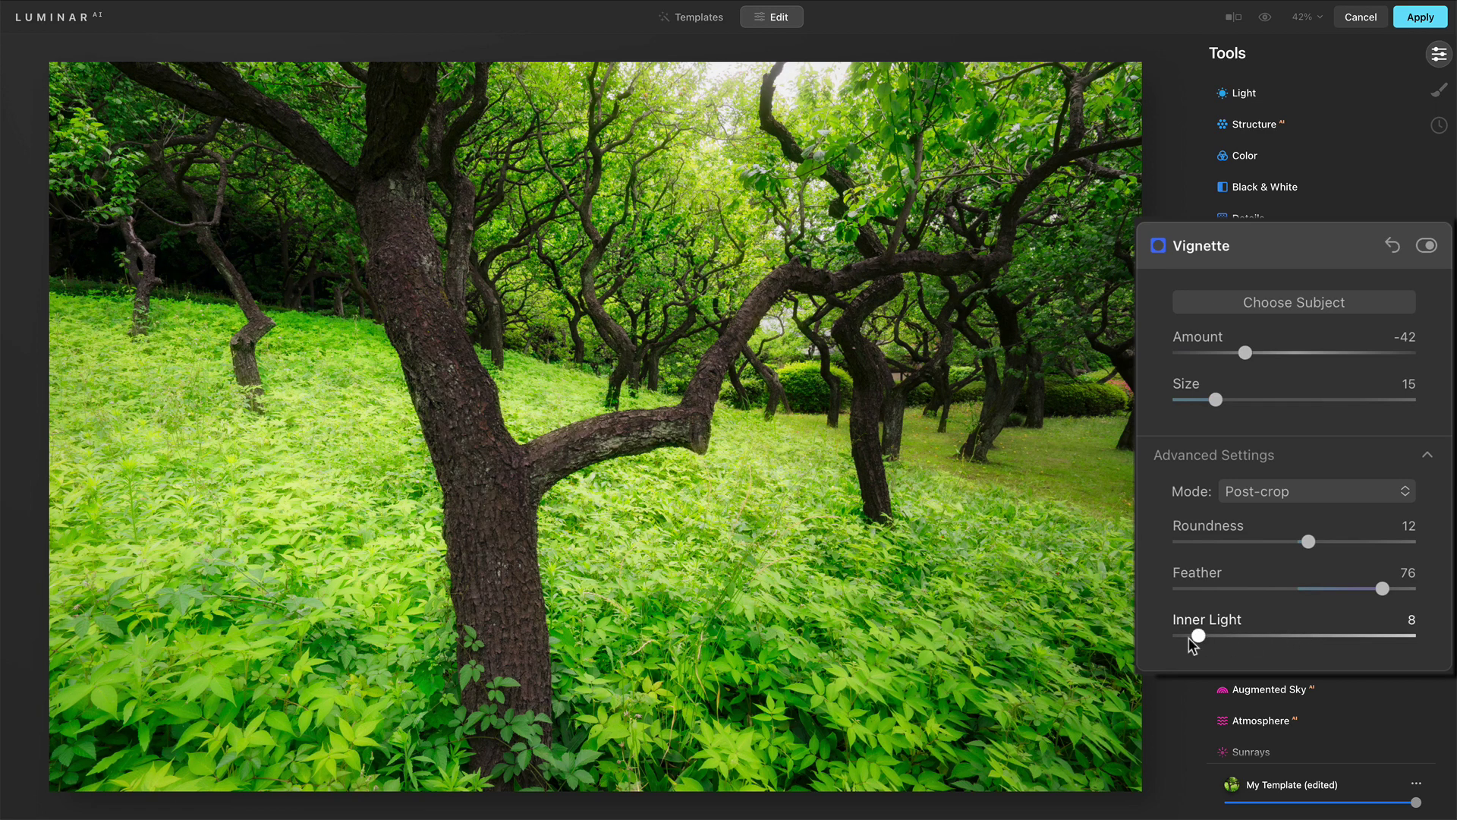
{"action": "left_click_drag", "start_coordinate": [1197, 636], "coordinate": [1191, 638]}
{"action": "mouse_move", "coordinate": [1193, 640]}
{"action": "left_mouse_down"}
{"action": "mouse_move", "coordinate": [1219, 640]}
{"action": "mouse_move", "coordinate": [1190, 642]}
{"action": "left_mouse_up"}
{"action": "left_click", "coordinate": [1427, 247]}
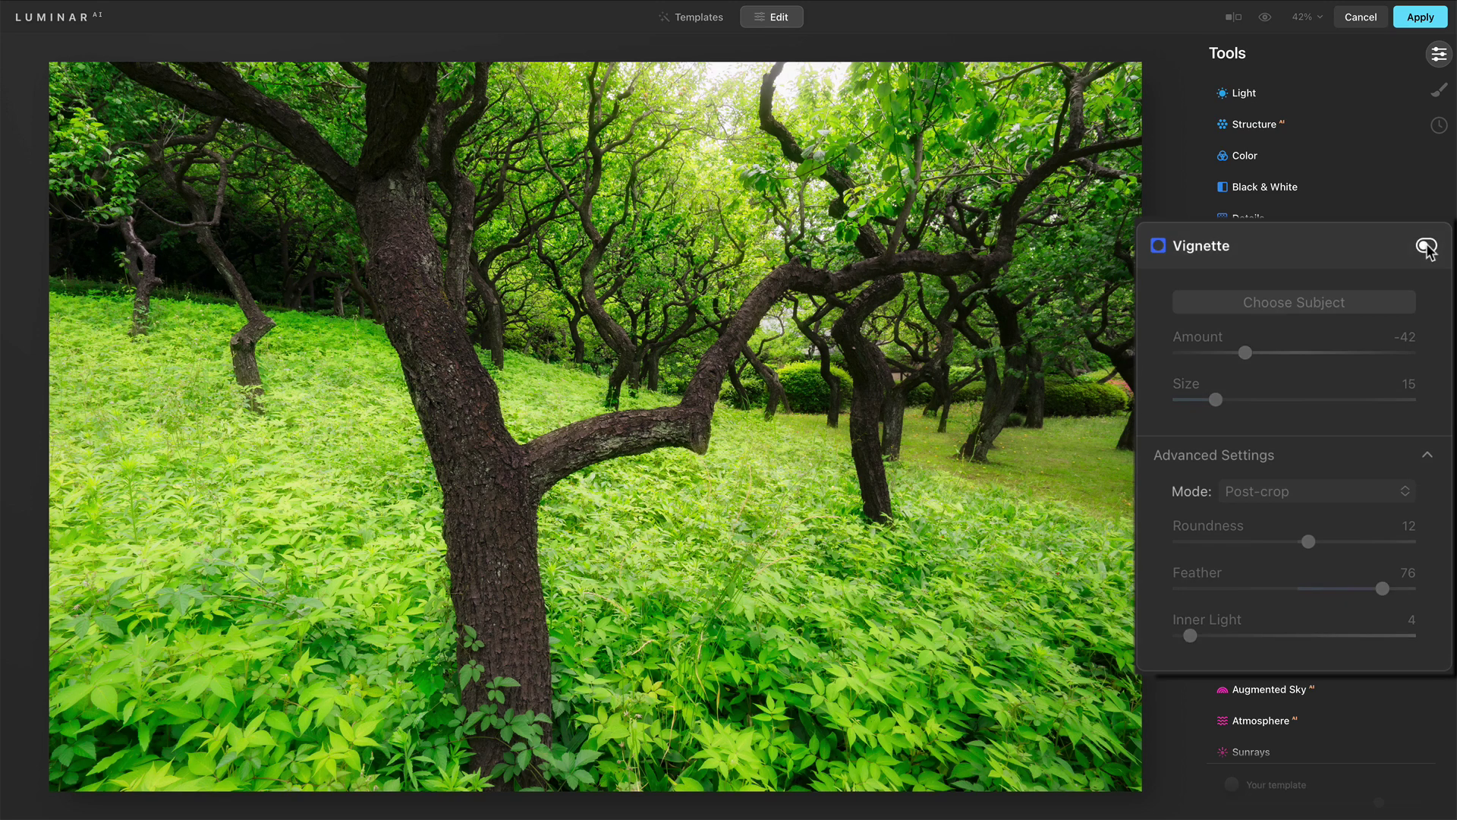
{"action": "left_click", "coordinate": [1427, 246]}
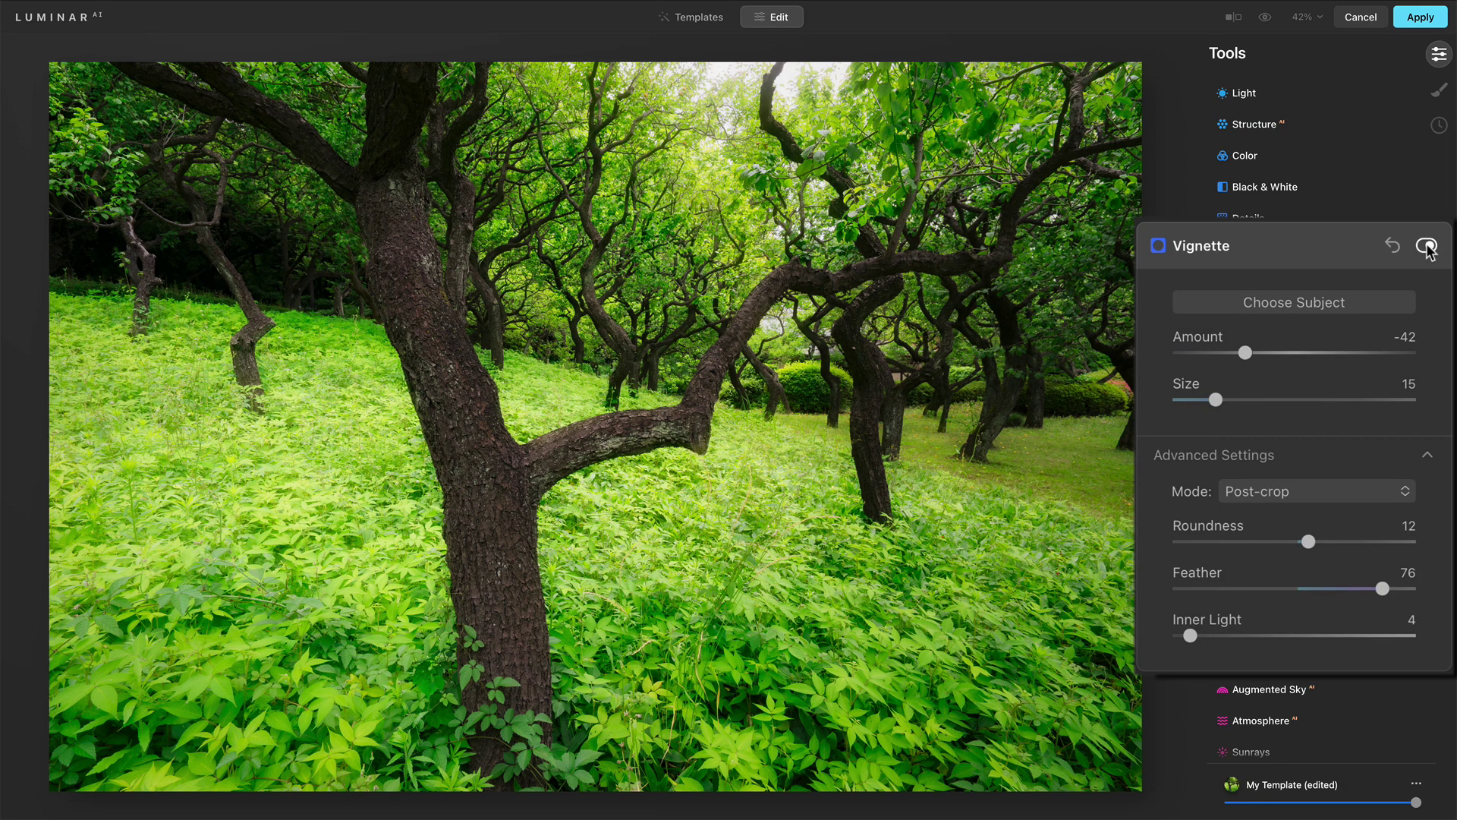